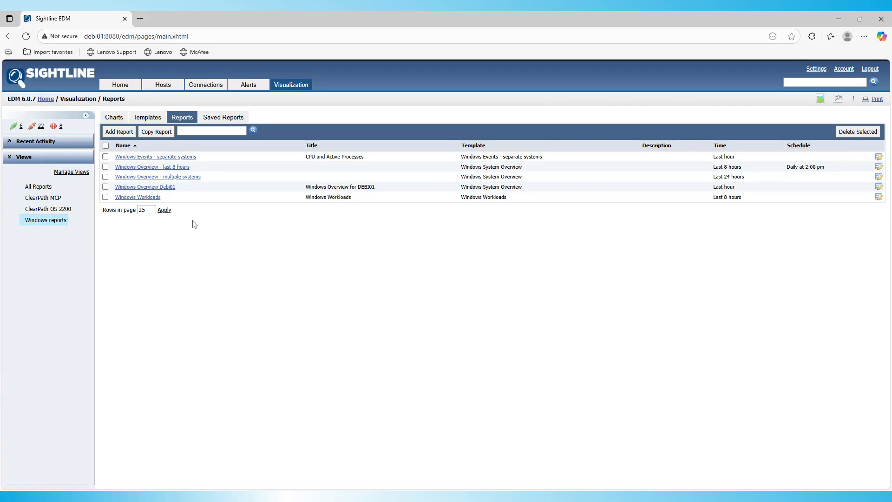
# Step: View the Windows Overview - multiple systems report, followed by the charts in the Windows Overview Debi01 report
pyautogui.click(148, 177)
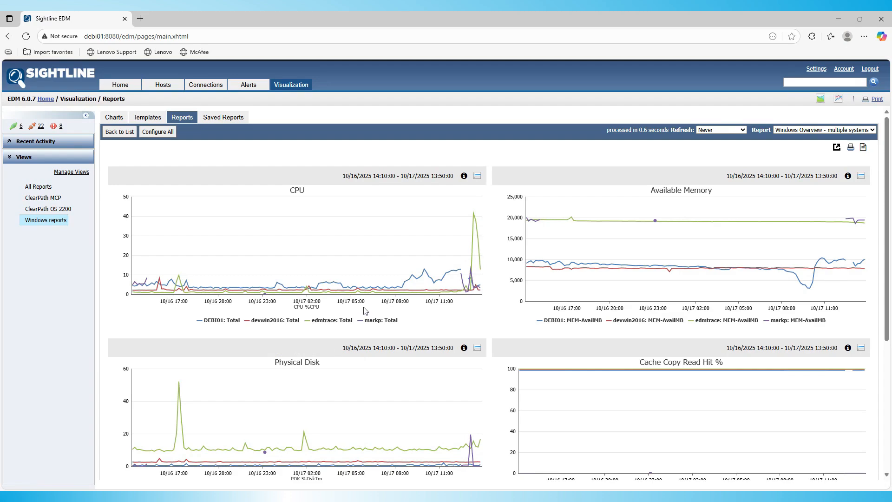
pyautogui.click(119, 131)
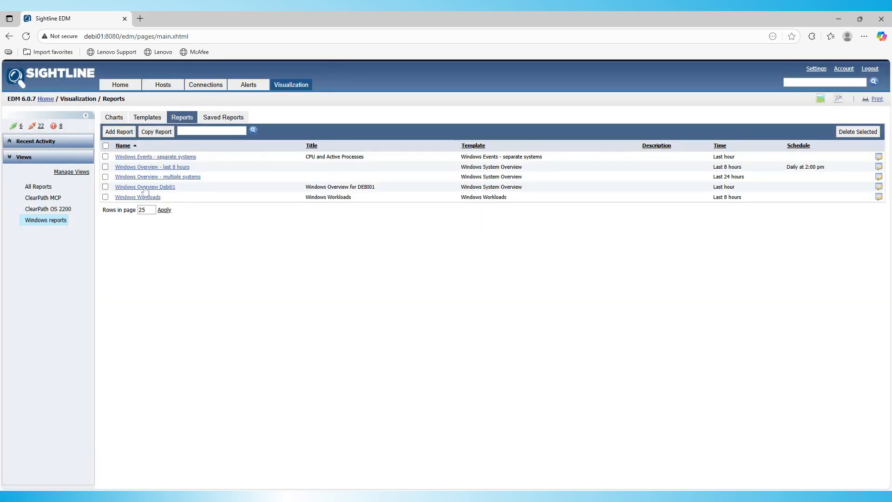
pyautogui.click(144, 188)
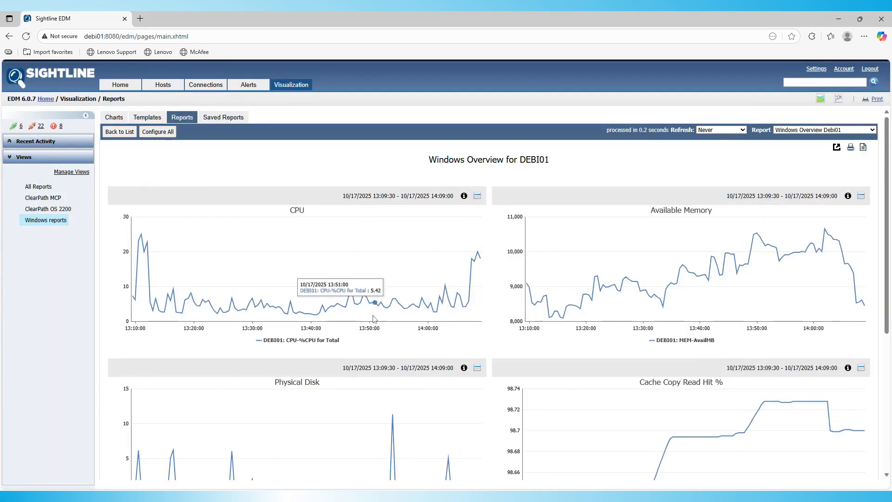
pyautogui.scroll(-4, 302, 329)
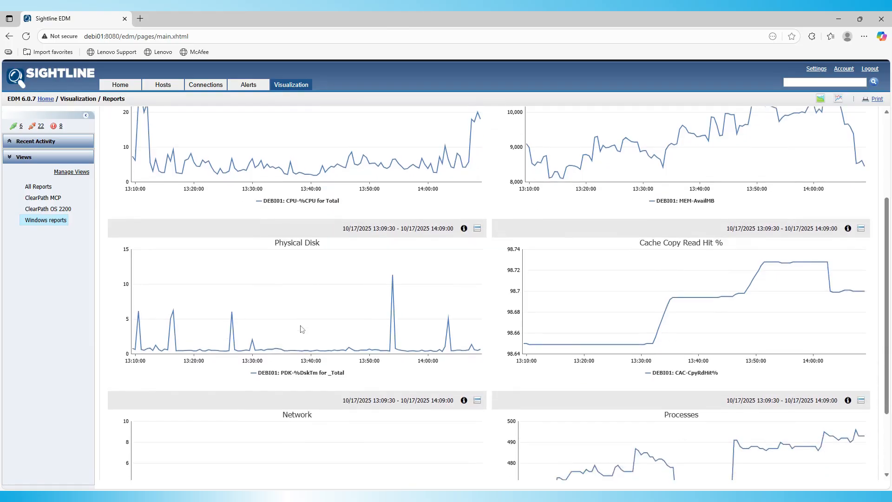
pyautogui.scroll(-1, 302, 329)
pyautogui.scroll(5, 303, 330)
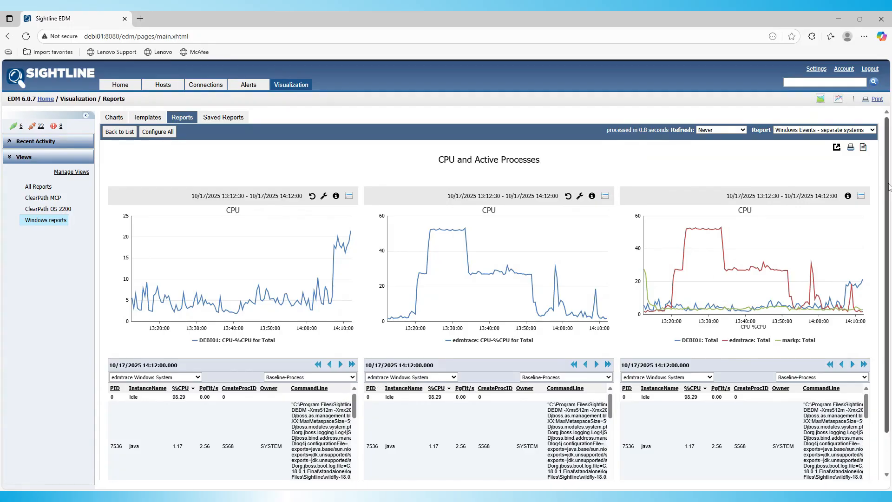
# Step: Limit the third CPU chart to the MARKP Windows System connection, and save the DEBI01 and MARKP connection choices of the process tables
pyautogui.click(861, 196)
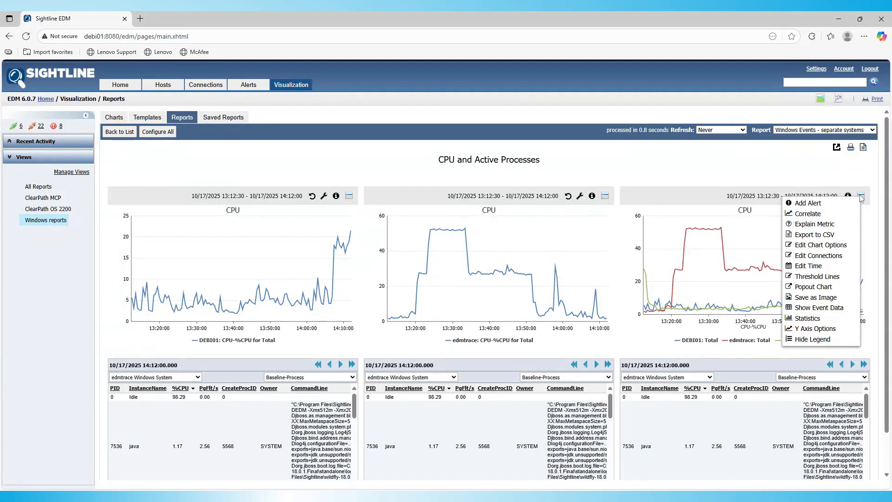
pyautogui.click(810, 257)
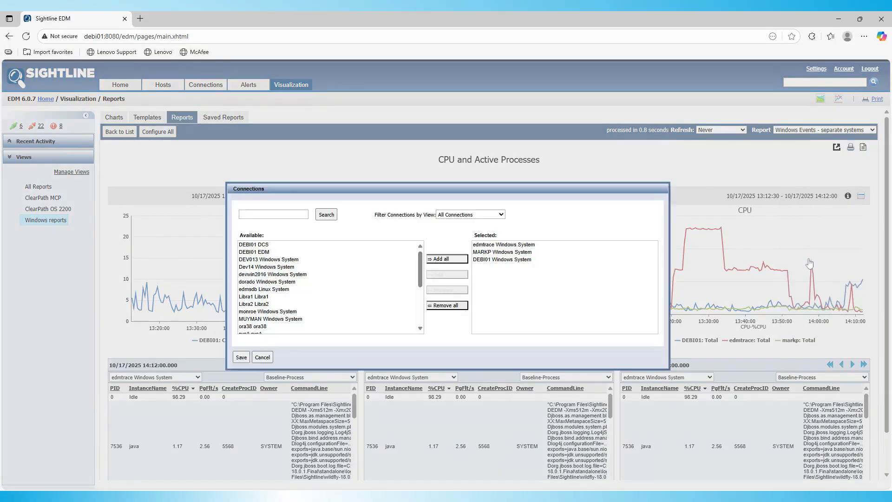
pyautogui.doubleClick(493, 244)
pyautogui.doubleClick(491, 252)
pyautogui.click(242, 357)
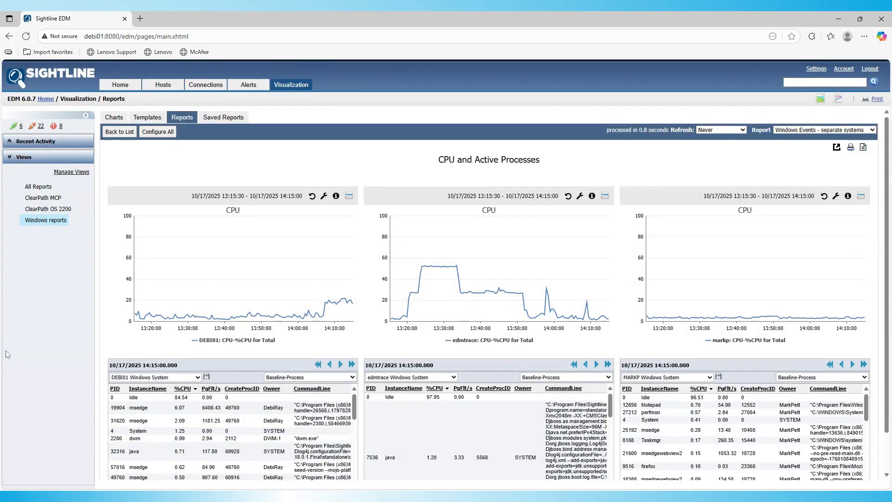
pyautogui.click(207, 375)
pyautogui.click(718, 377)
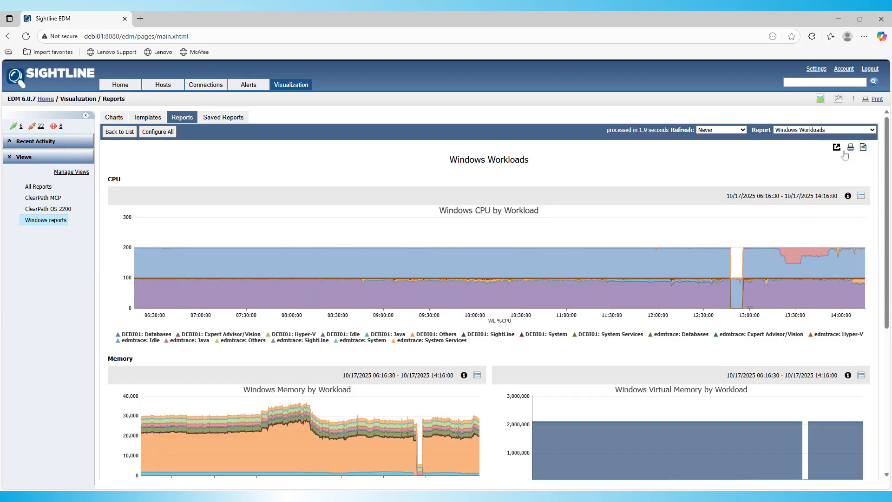
# Step: Open the Windows Workloads report in its own tab, and append &login=false to the CPU and Active Processes report's address for copying
pyautogui.click(837, 147)
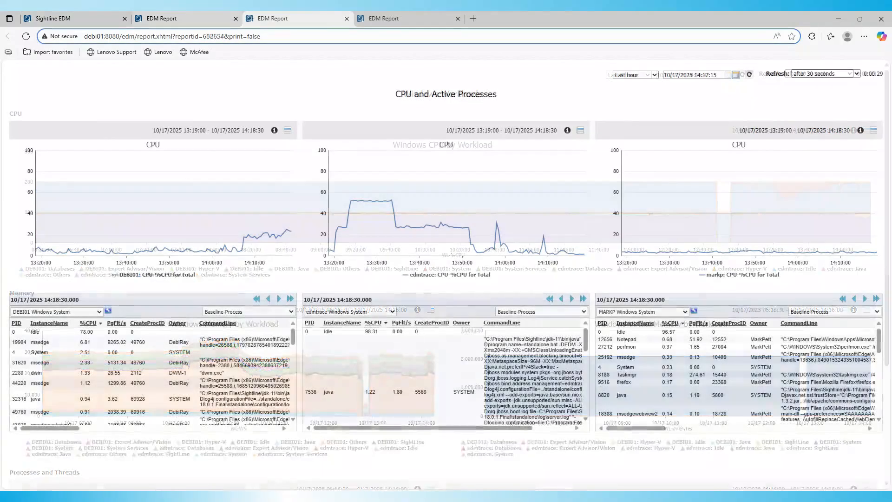
pyautogui.write('&l')
pyautogui.write('ogin=f')
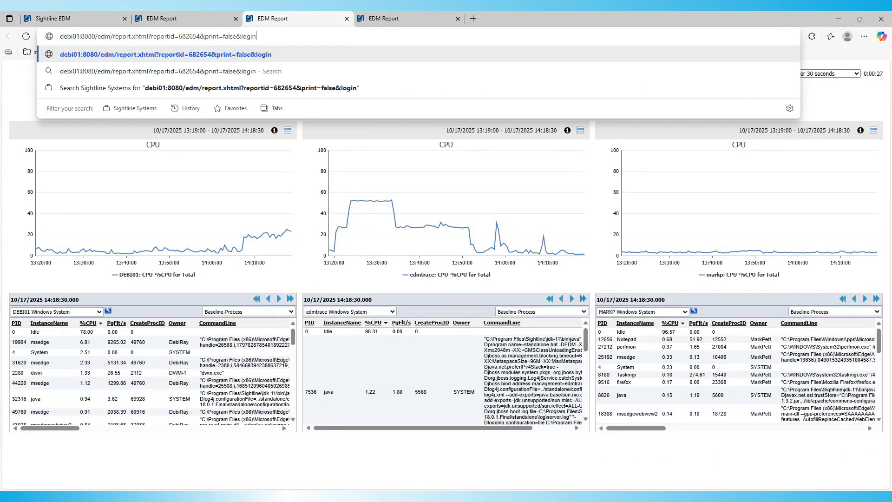
pyautogui.write('alse')
pyautogui.moveTo(274, 37); pyautogui.dragTo(59, 36)
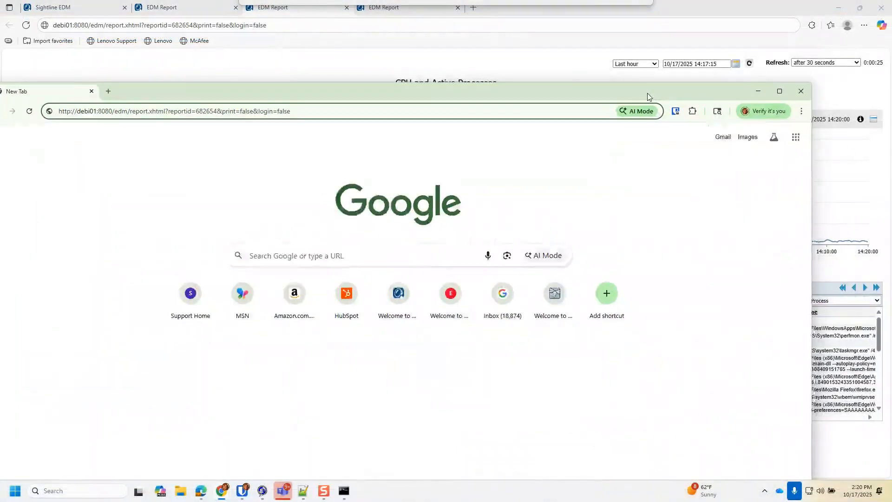
# Step: Load the CPU and Active Processes report in Chrome from the address ending in &login=false
pyautogui.moveTo(651, 99); pyautogui.dragTo(715, 105)
pyautogui.press('Return')
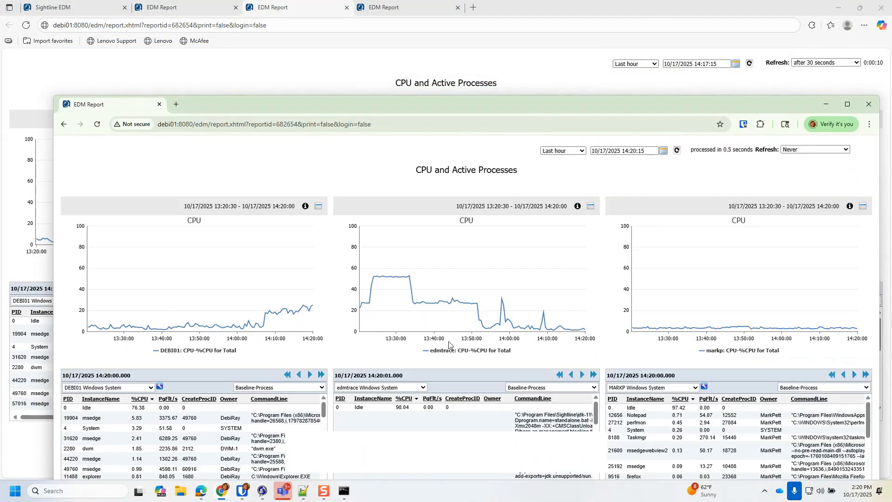
pyautogui.moveTo(443, 102); pyautogui.dragTo(428, 29)
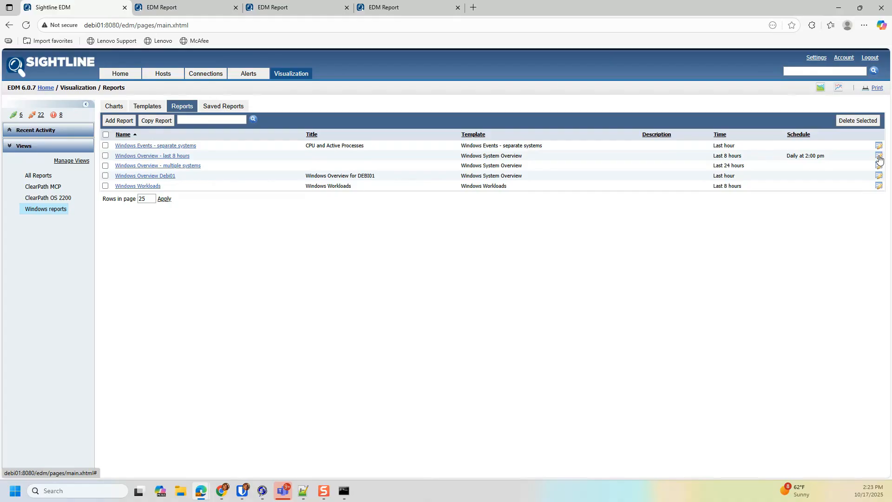
# Step: Review the time and schedule settings of the Windows Overview - last 8 hours report and open its saved reports folder
pyautogui.click(879, 156)
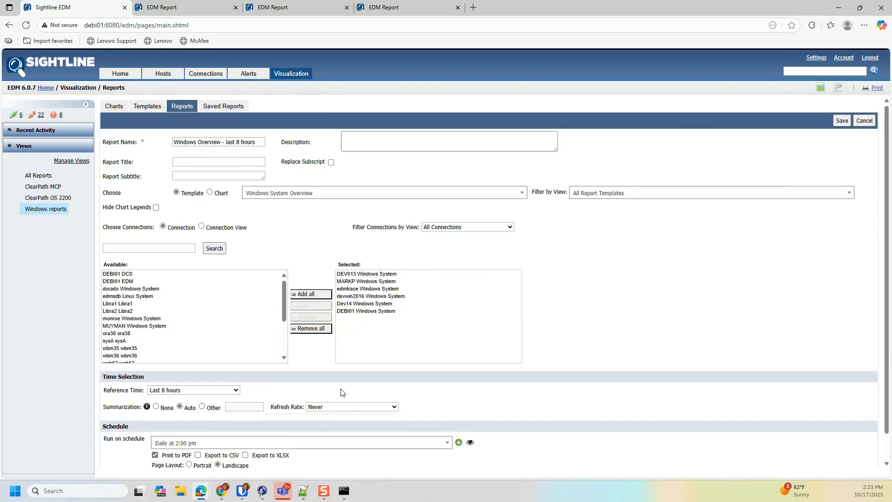
pyautogui.scroll(-1, 280, 393)
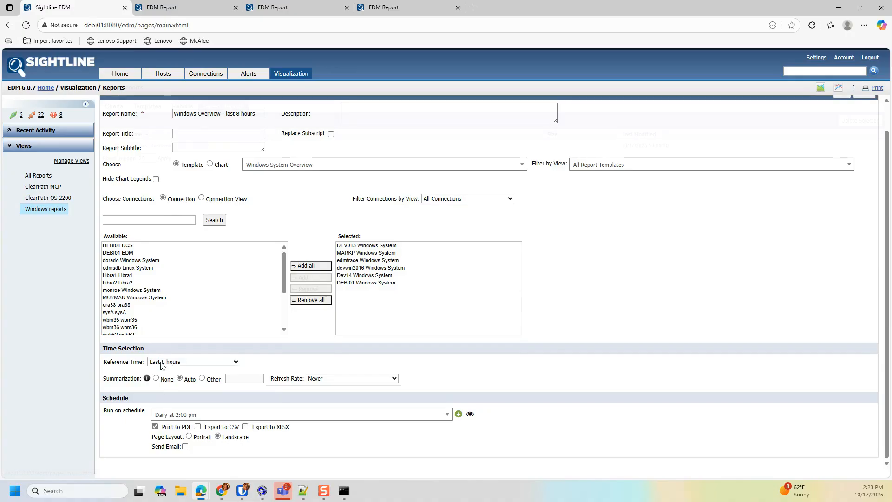
pyautogui.scroll(1, 162, 365)
pyautogui.click(219, 109)
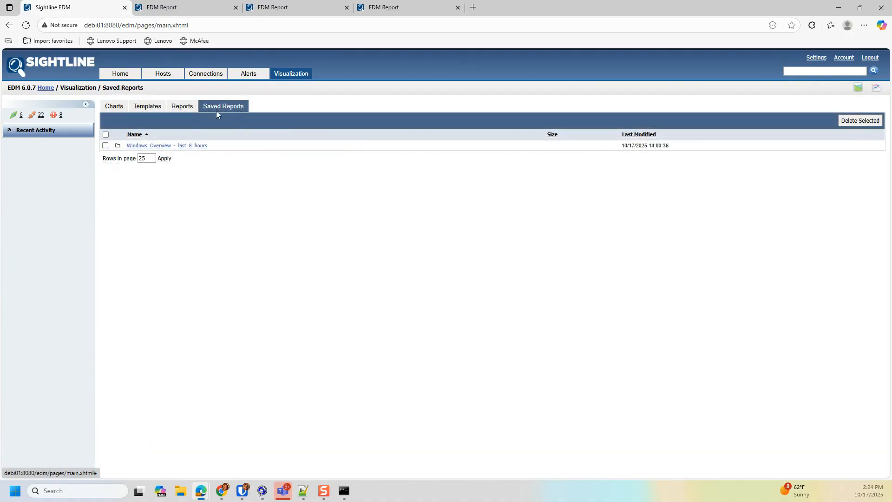
pyautogui.click(159, 147)
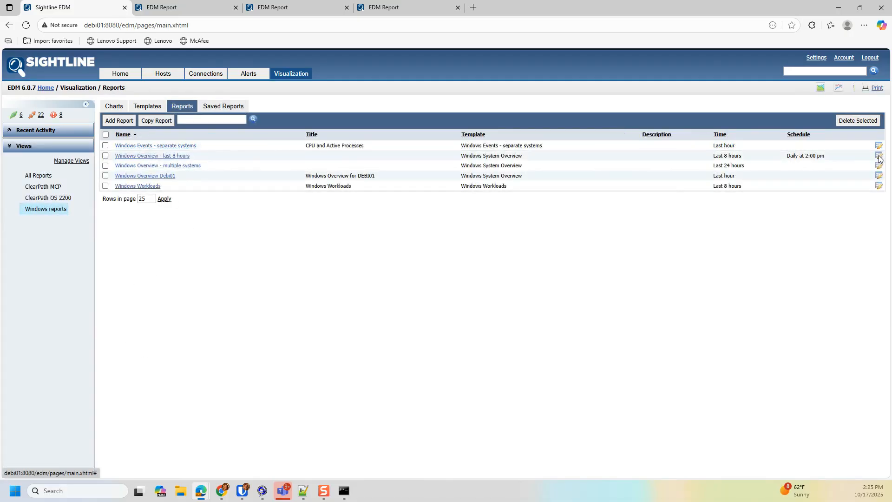
# Step: Enable email sending for the scheduled Windows Overview - last 8 hours report
pyautogui.click(879, 156)
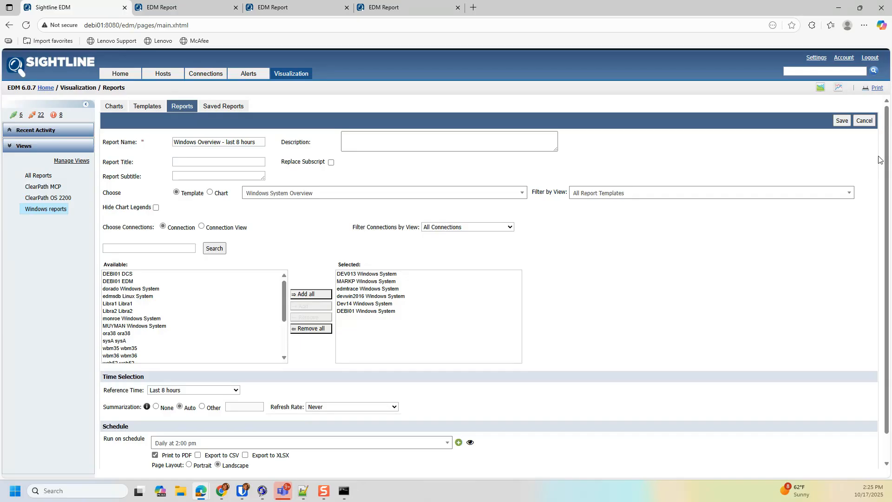
pyautogui.scroll(-1, 554, 316)
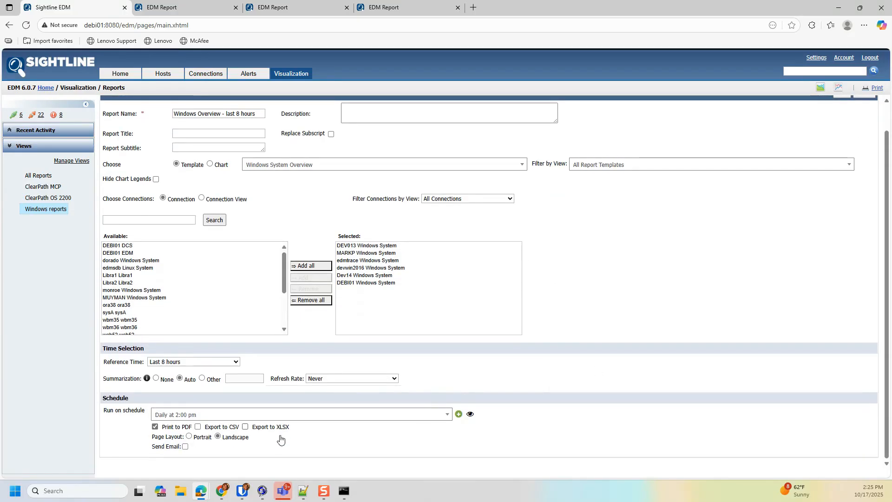
pyautogui.click(185, 447)
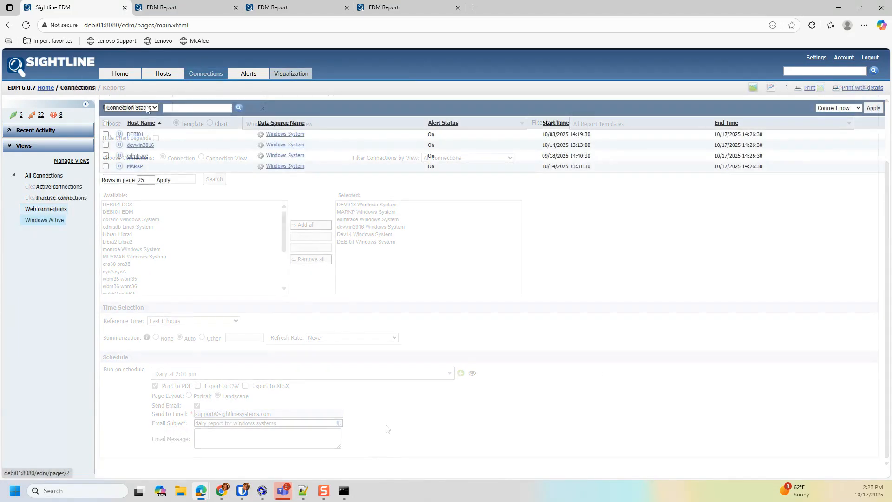
# Step: Show the dashboards for the Windows Active connections and examine the Windows Overview Dashboard's template layout and its charts per system
pyautogui.click(146, 108)
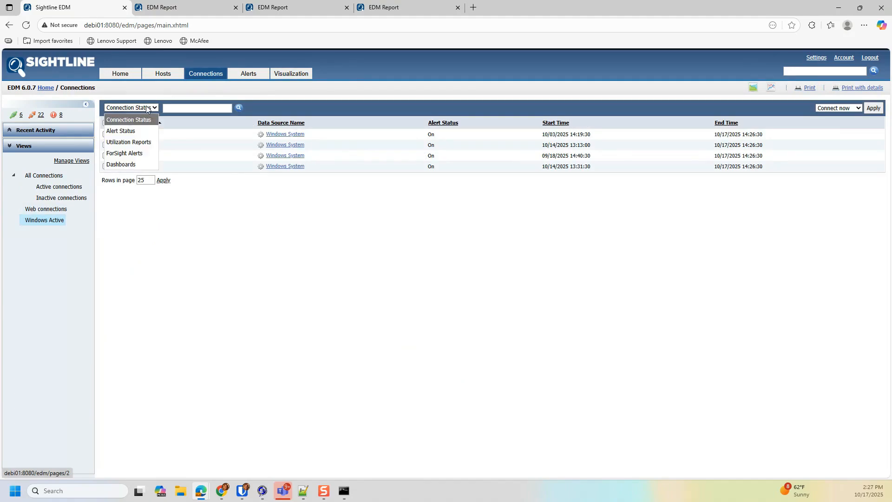
pyautogui.click(116, 164)
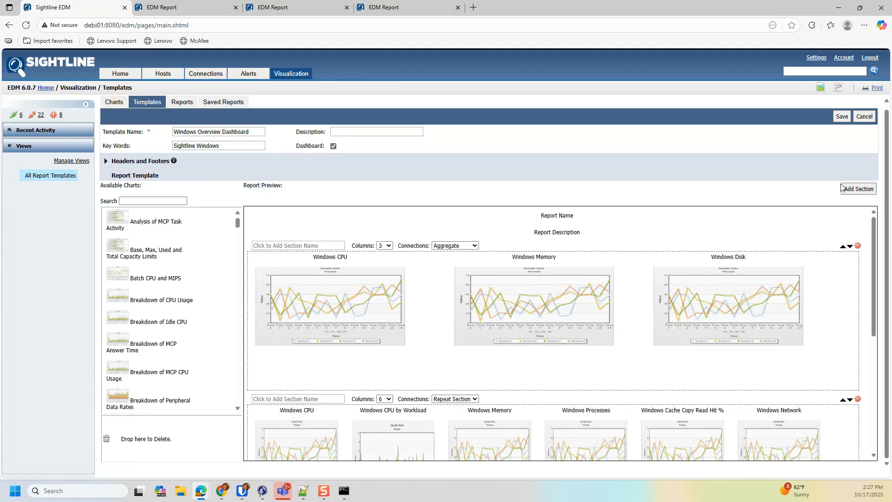
pyautogui.moveTo(873, 236)
pyautogui.mouseDown()
pyautogui.moveTo(873, 255)
pyautogui.moveTo(874, 242)
pyautogui.mouseUp()
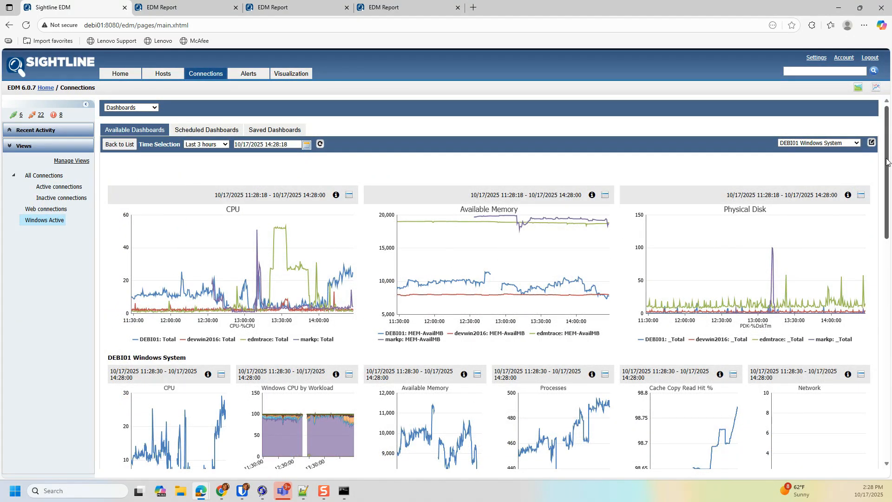
pyautogui.scroll(-1, 887, 161)
pyautogui.scroll(-3, 887, 177)
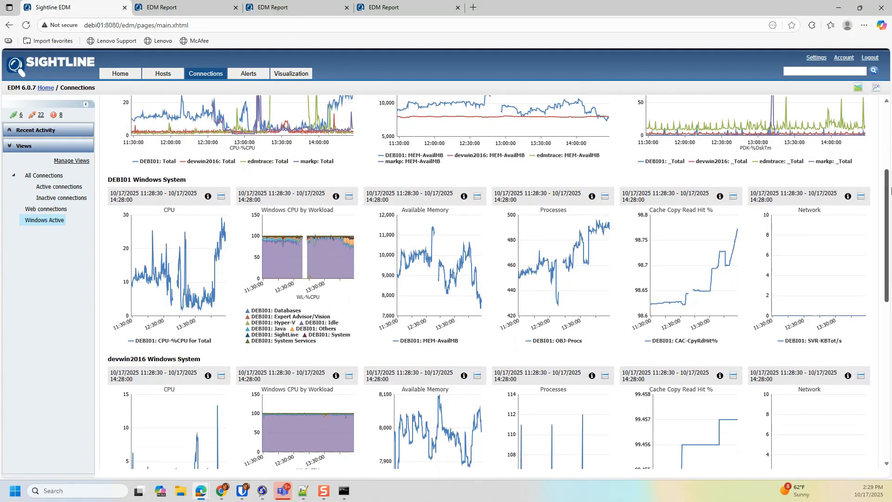
pyautogui.scroll(-10, 122, 349)
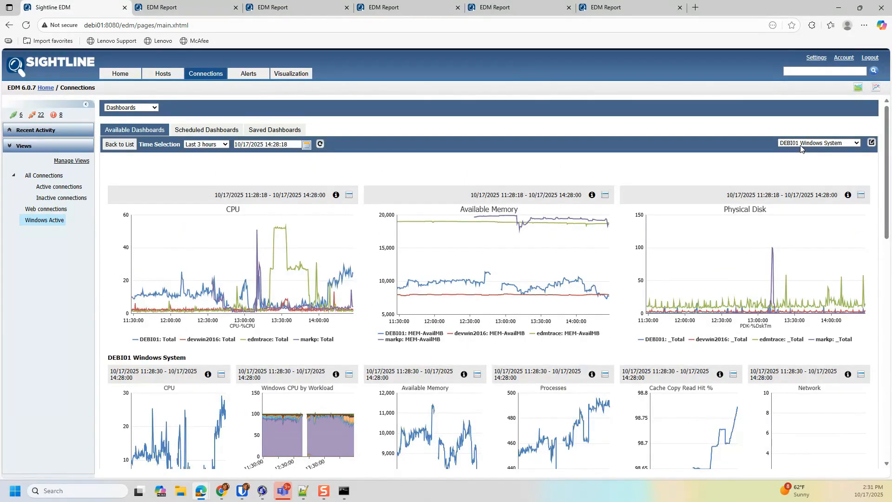
# Step: Switch the dashboard to the MARKP Windows System connection and open it in a separate tab to view its charts
pyautogui.click(801, 145)
pyautogui.click(790, 145)
pyautogui.click(814, 178)
pyautogui.click(871, 144)
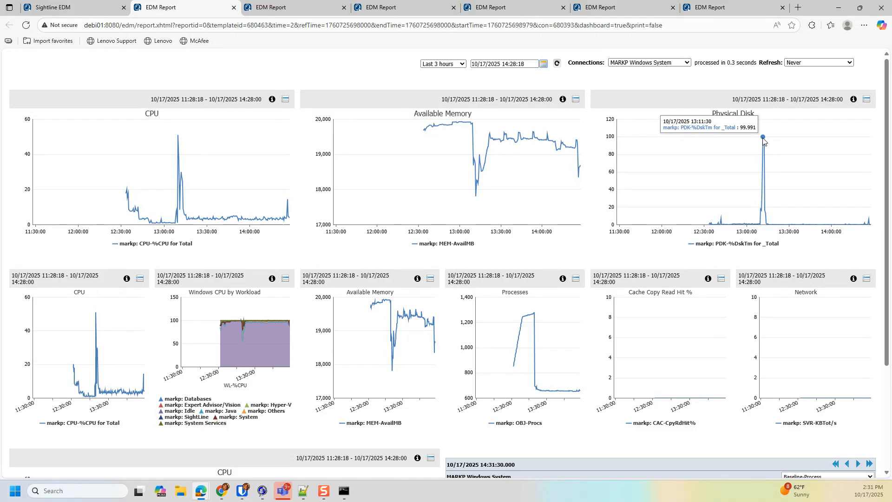
pyautogui.scroll(-3, 148, 302)
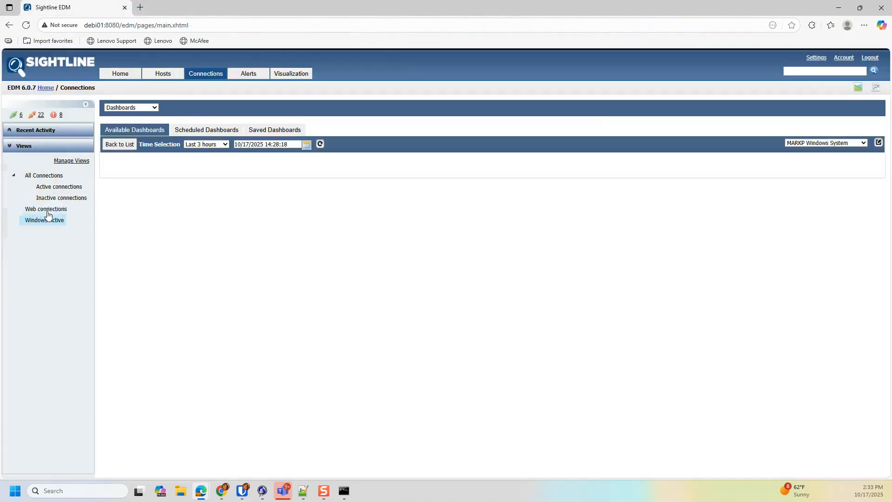
# Step: Return to the Windows Active view and list its connections by Connection Status
pyautogui.click(42, 221)
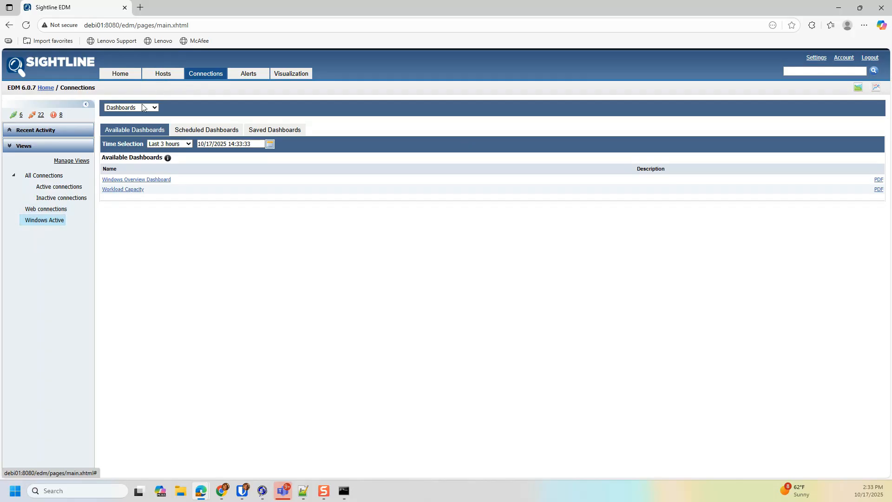
pyautogui.click(141, 106)
pyautogui.click(127, 120)
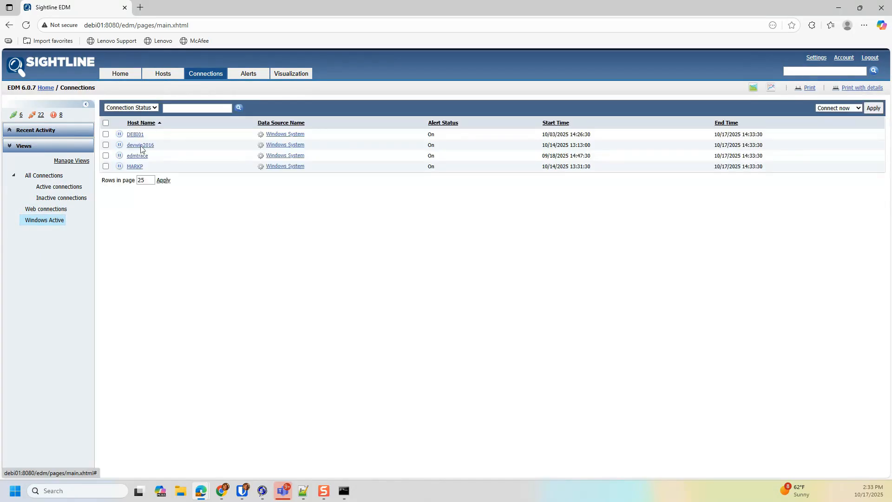